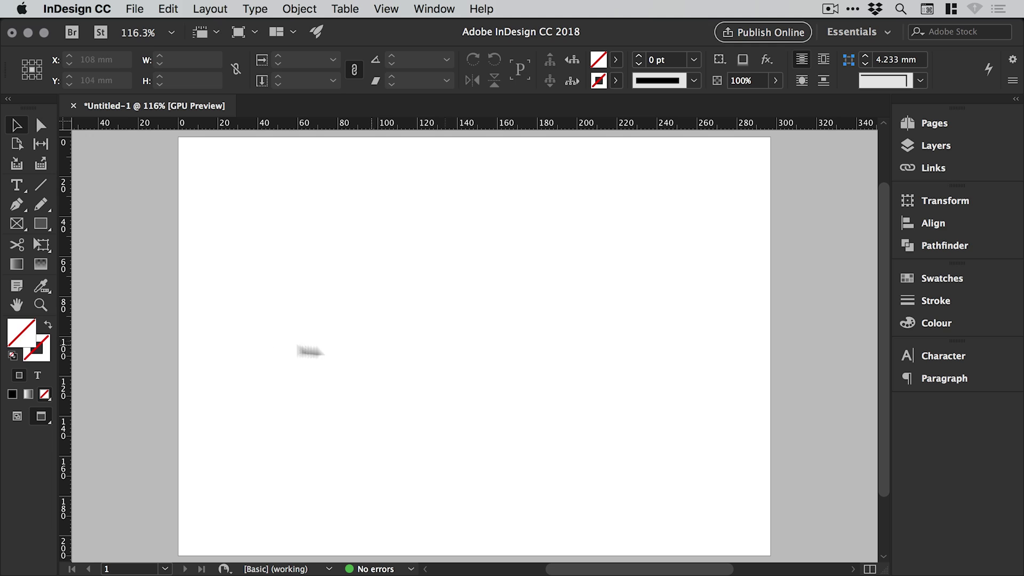
Switch to the Type tool with the T shortcut
key("t")
Draw a text frame on the page and fill it with placeholder text
left_click_drag(311, 240, 688, 479)
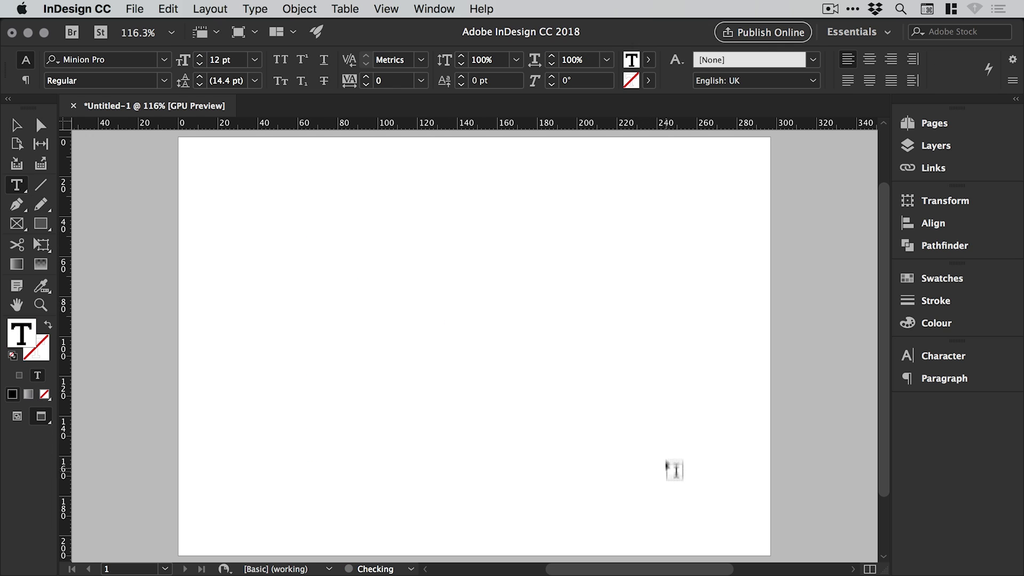
left_click(254, 9)
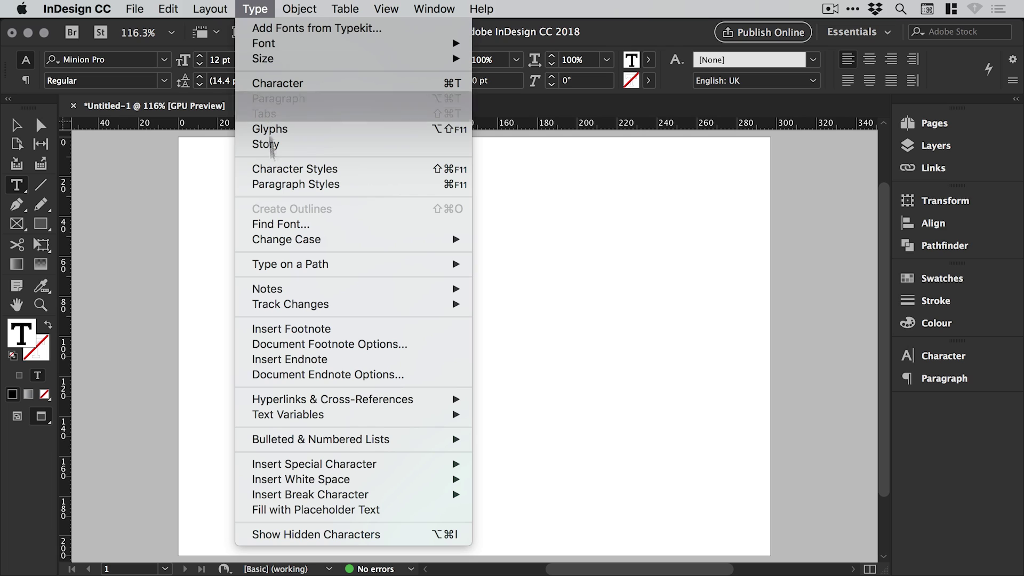
left_click(289, 510)
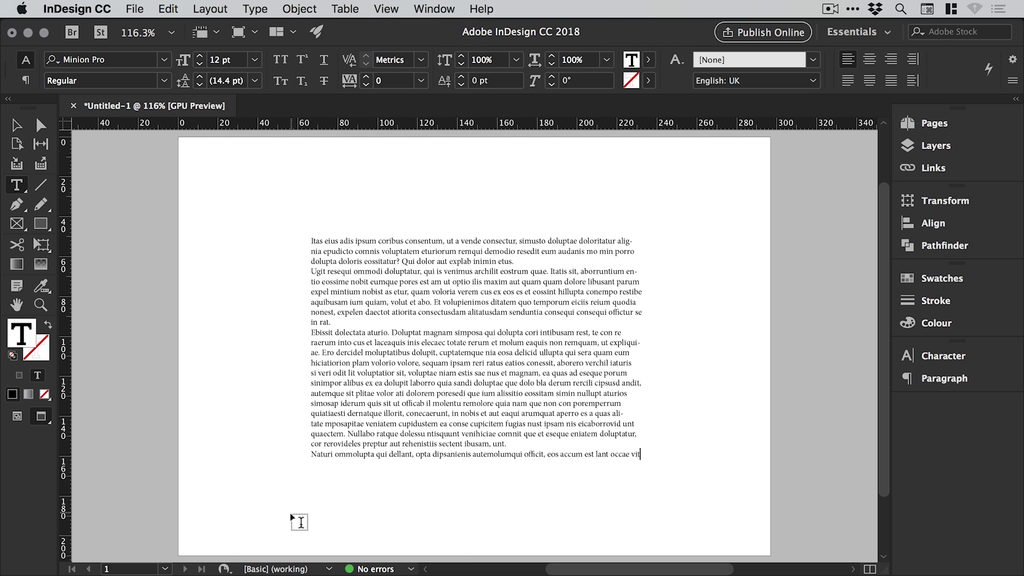
Delete all but the first two paragraphs and enlarge them to about 17 pt
left_click_drag(311, 332, 640, 454)
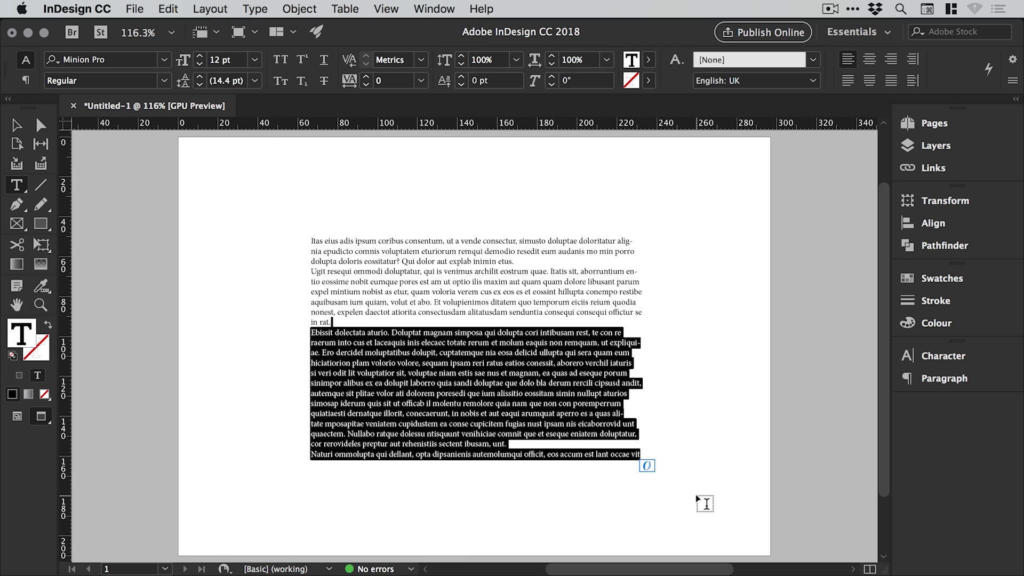
key("BackSpace")
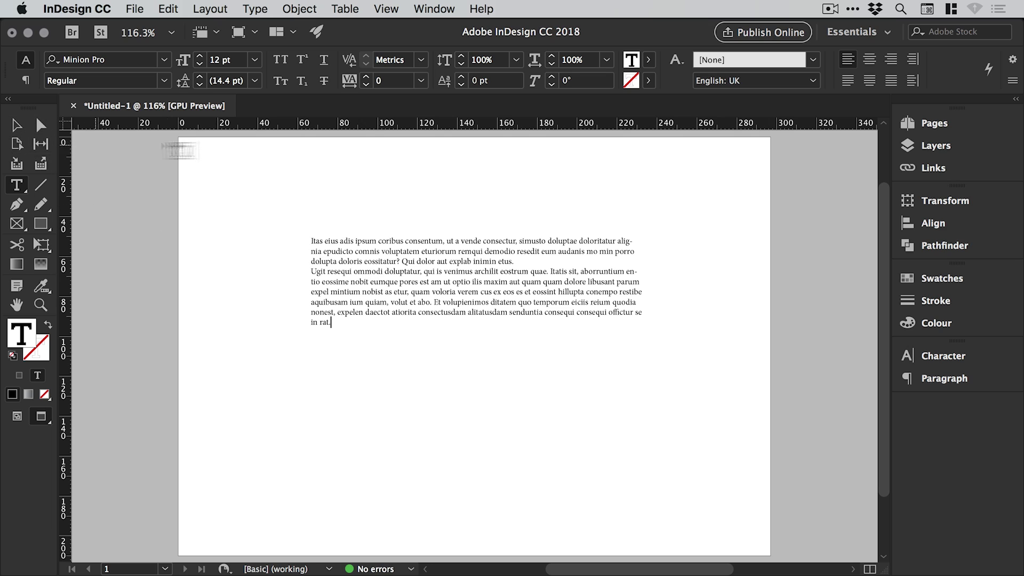
left_click_drag(332, 322, 311, 240)
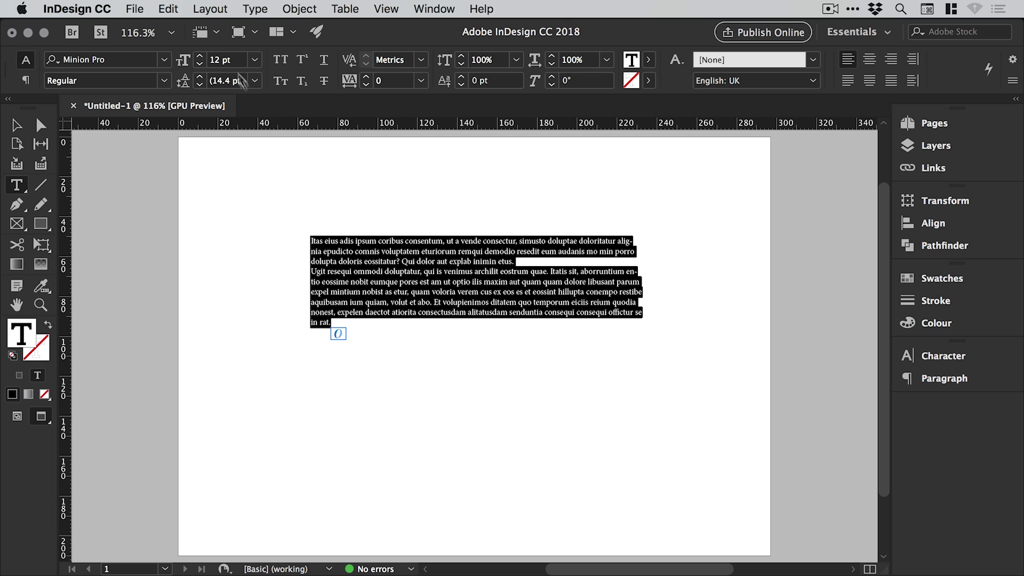
triple_click(199, 56)
left_click(199, 56)
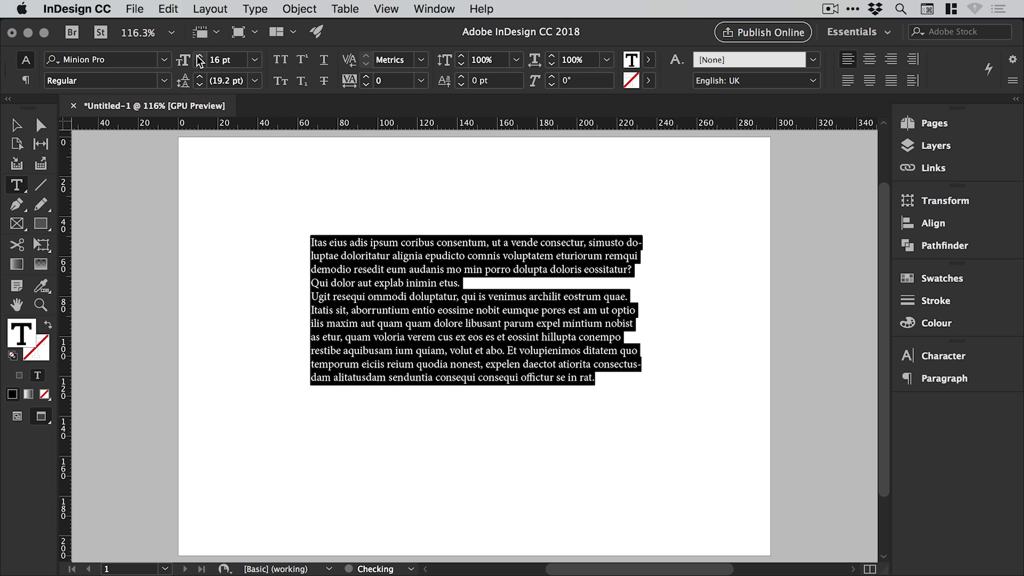
left_click(199, 59)
key("Escape")
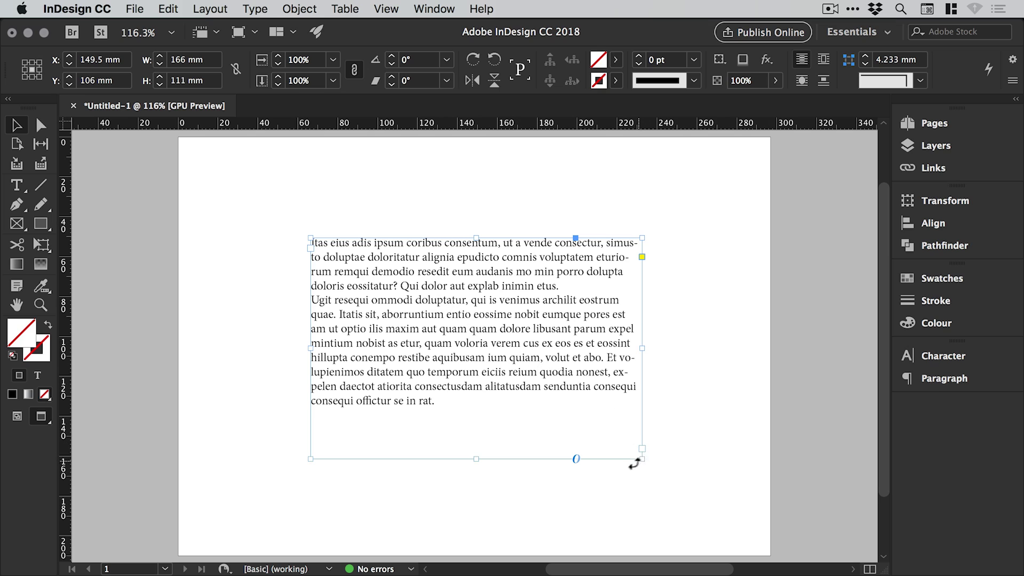
Make the frame narrower and taller, then select all of its text
mouse_move(634, 464)
left_mouse_down()
mouse_move(638, 485)
mouse_move(604, 472)
left_mouse_up()
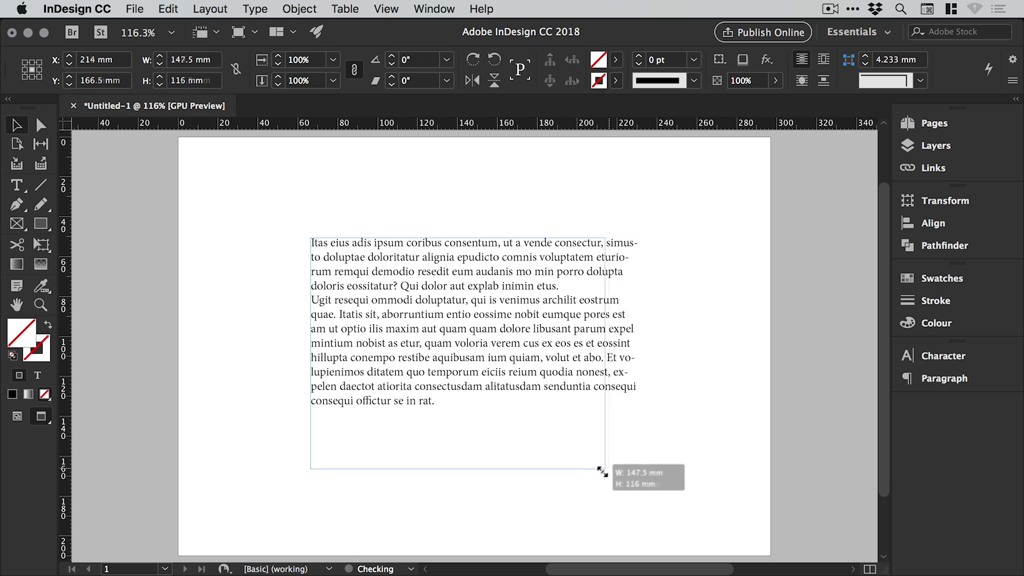
left_click_drag(482, 345, 505, 340)
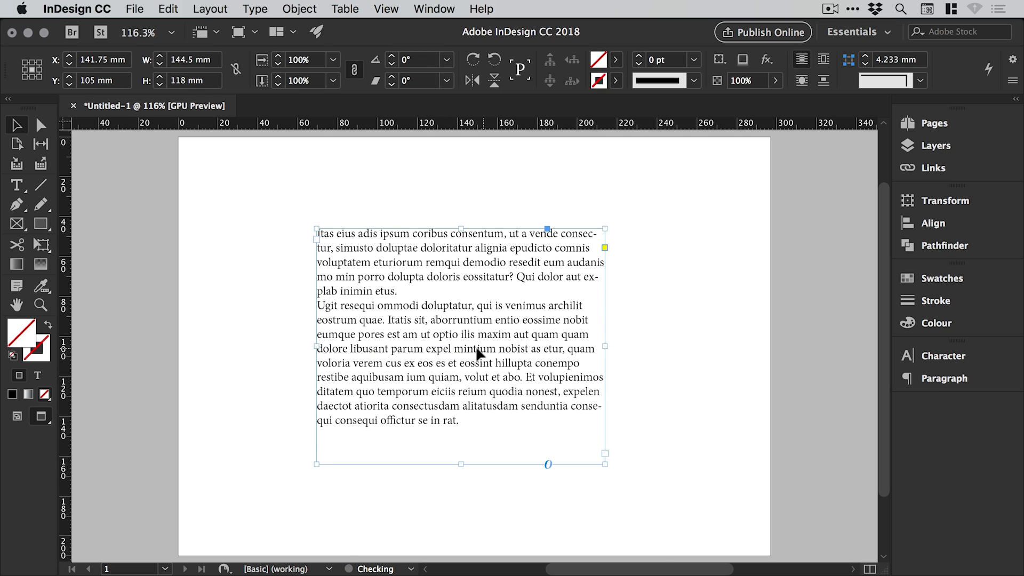
left_click(17, 185)
left_click(482, 421)
key("super+a")
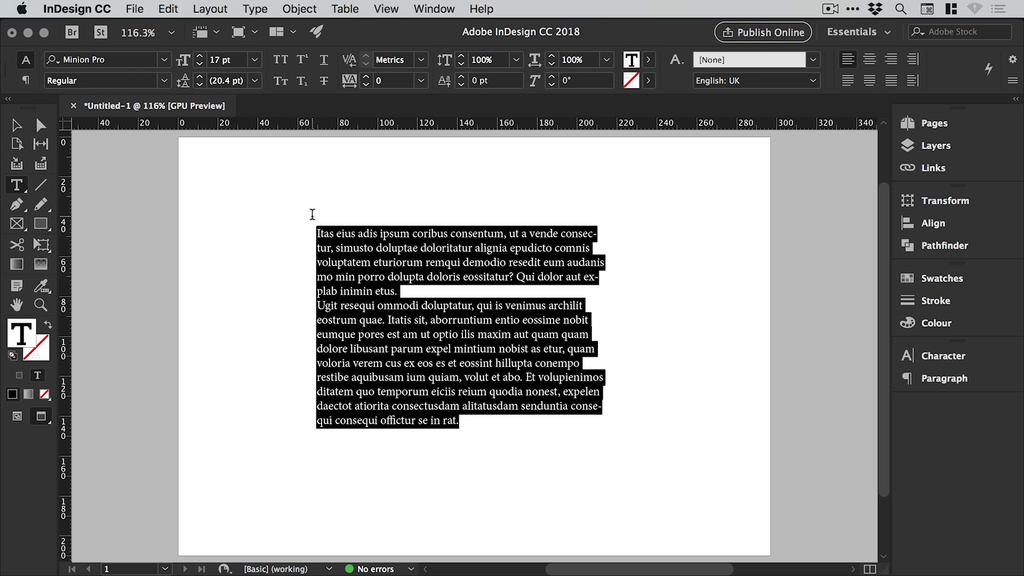
Apply bullets to both paragraphs, leave text editing and zoom in slightly
left_click(255, 9)
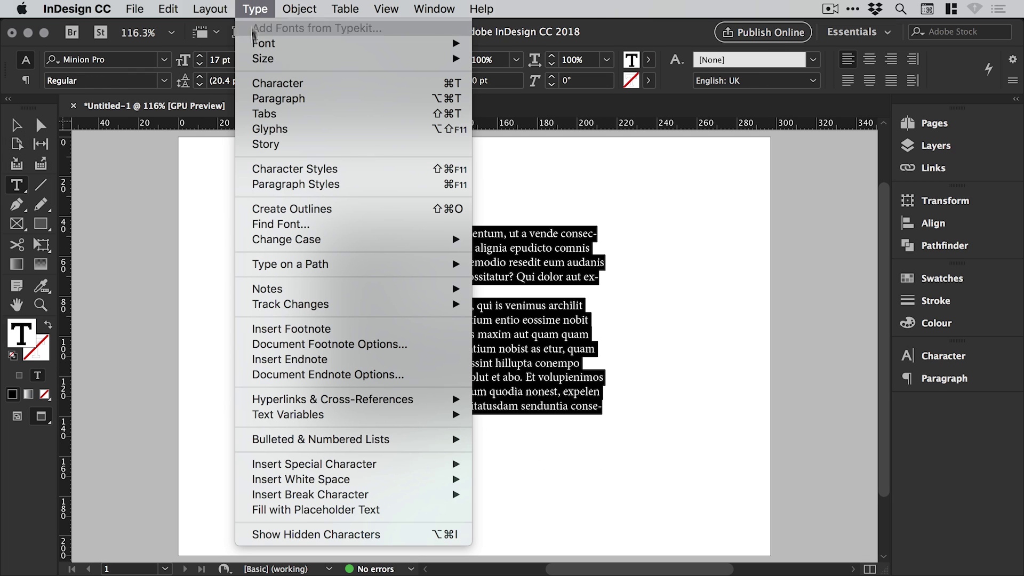
mouse_move(320, 438)
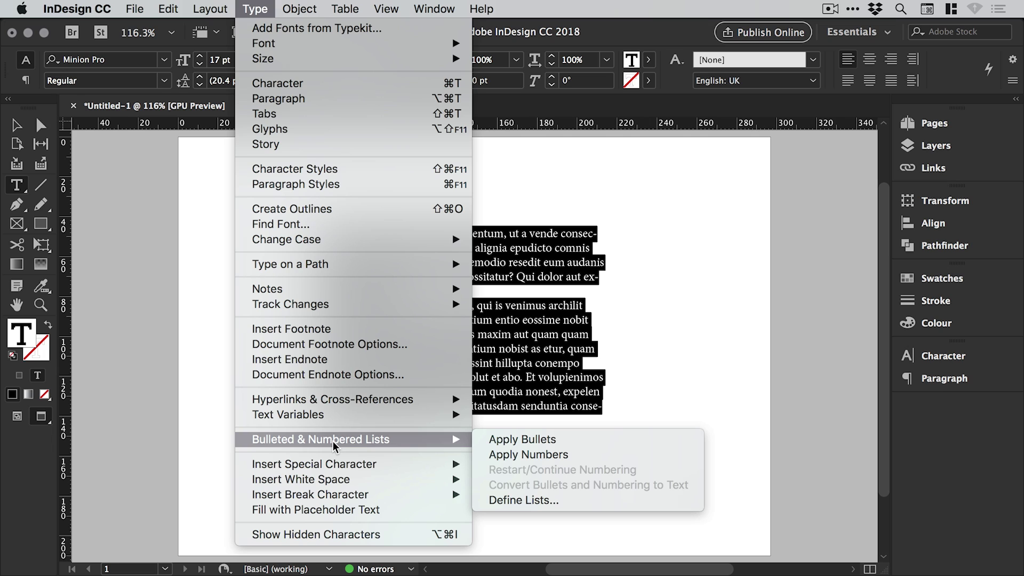
left_click(574, 439)
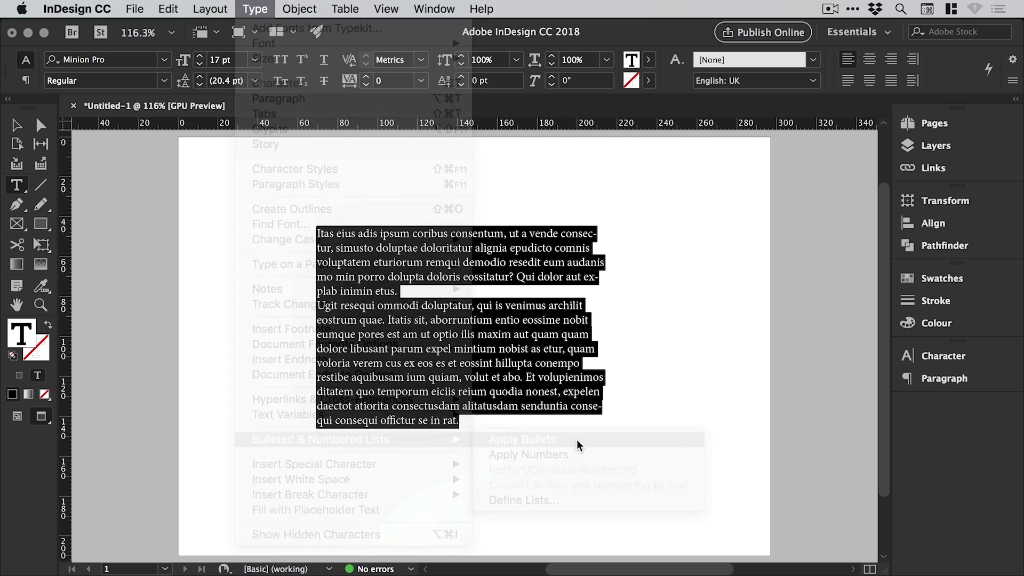
key("super+shift+a")
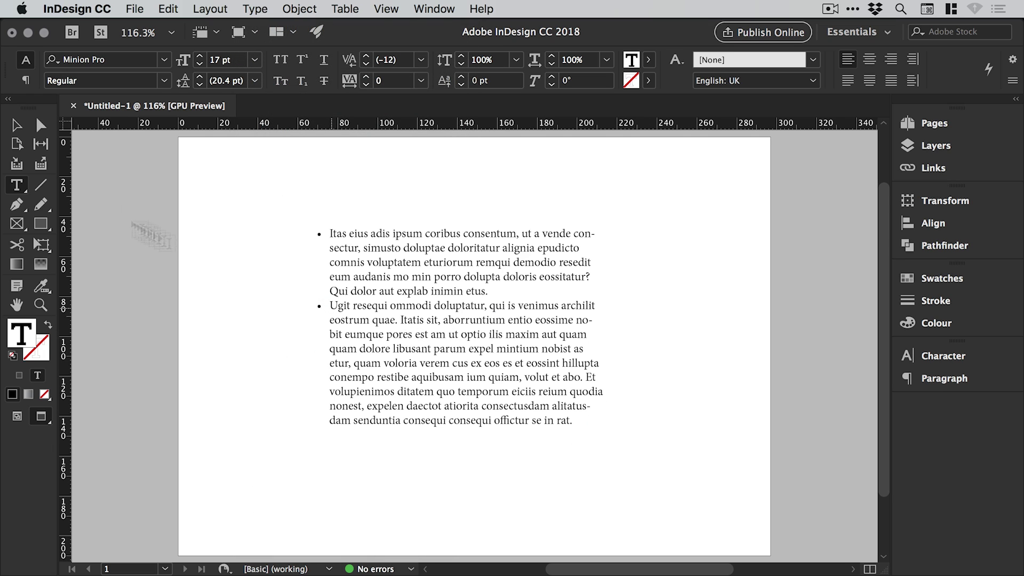
left_click(16, 125)
key("super+equal")
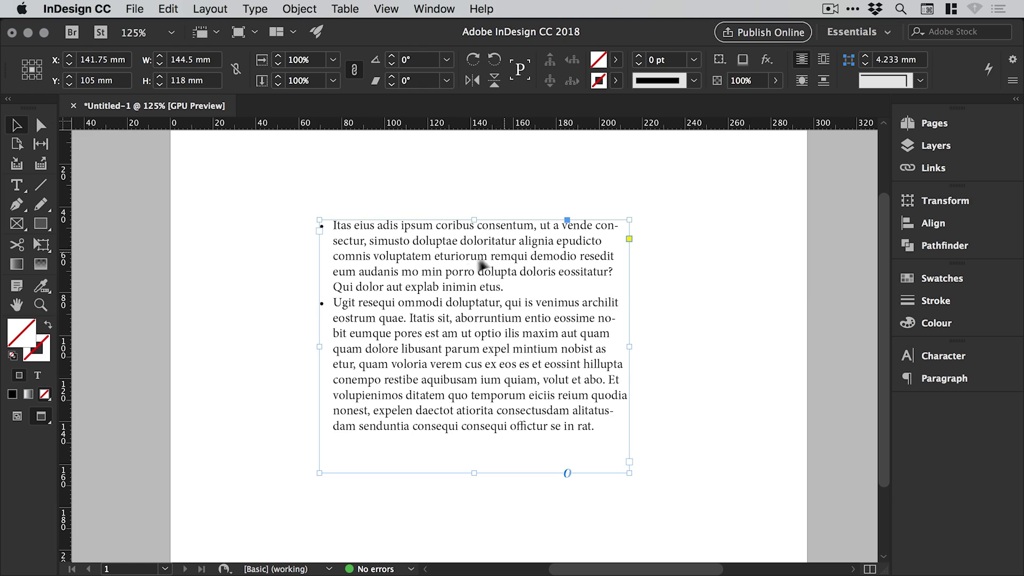
Insert the bulleted item 'Type some additional text.' after the first paragraph, then select all
double_click(511, 287)
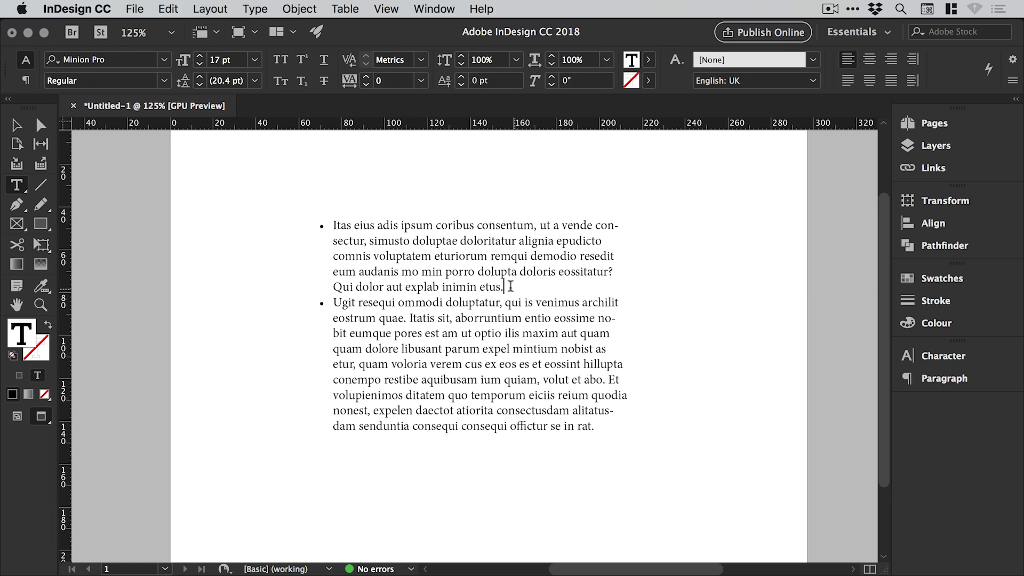
key("Return")
type("Type")
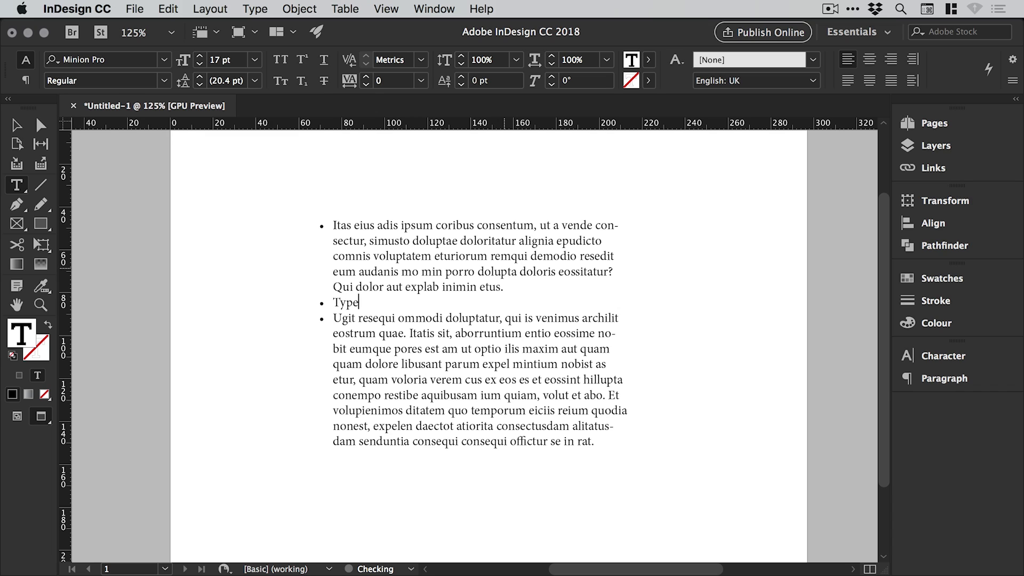
type("some additional text.")
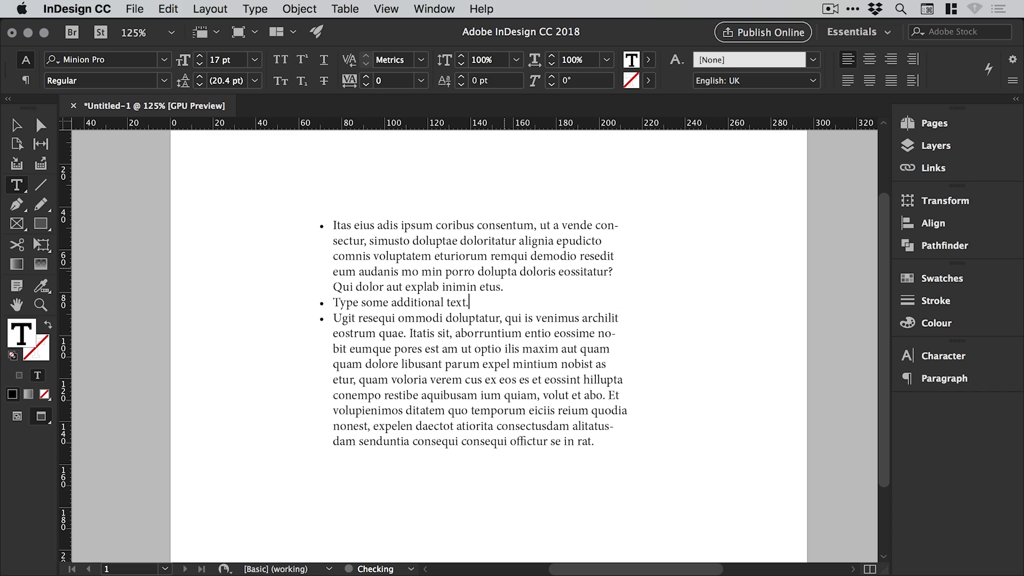
key("Return")
key("BackSpace")
key("super+a")
left_click(255, 8)
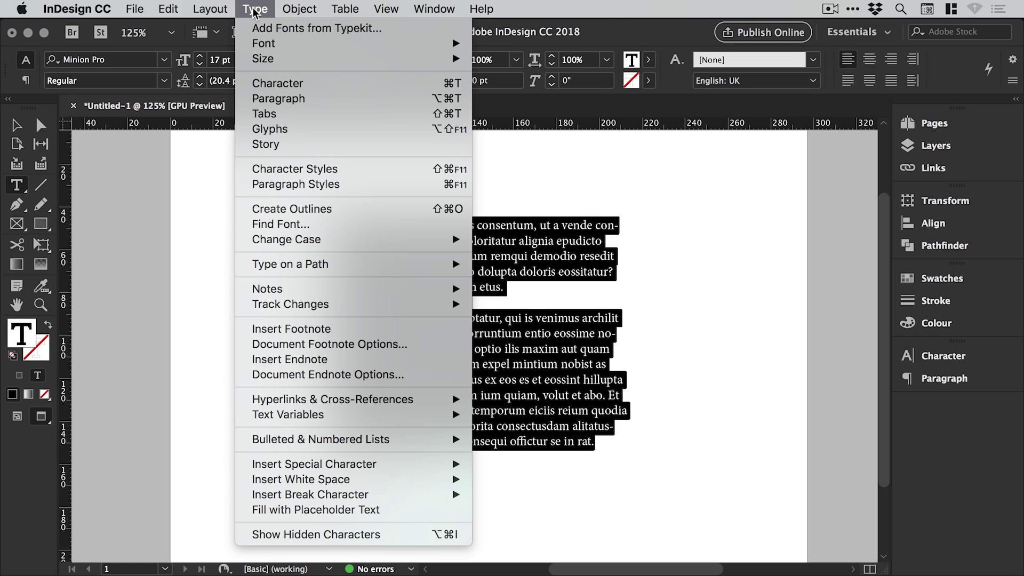
mouse_move(320, 440)
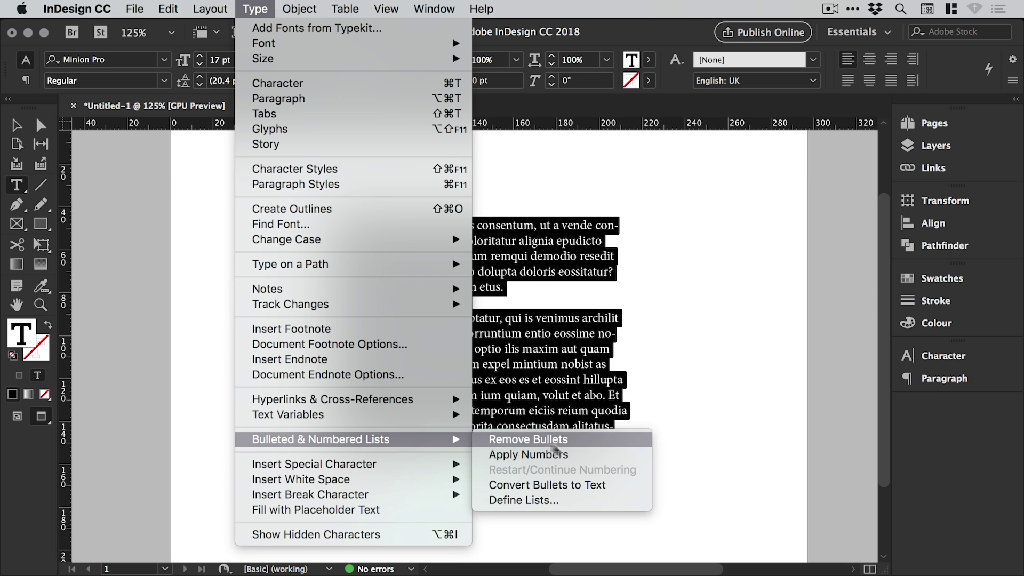
Convert the automatic bullets to text and change the second bullet's font size
left_click(554, 486)
left_click(319, 236)
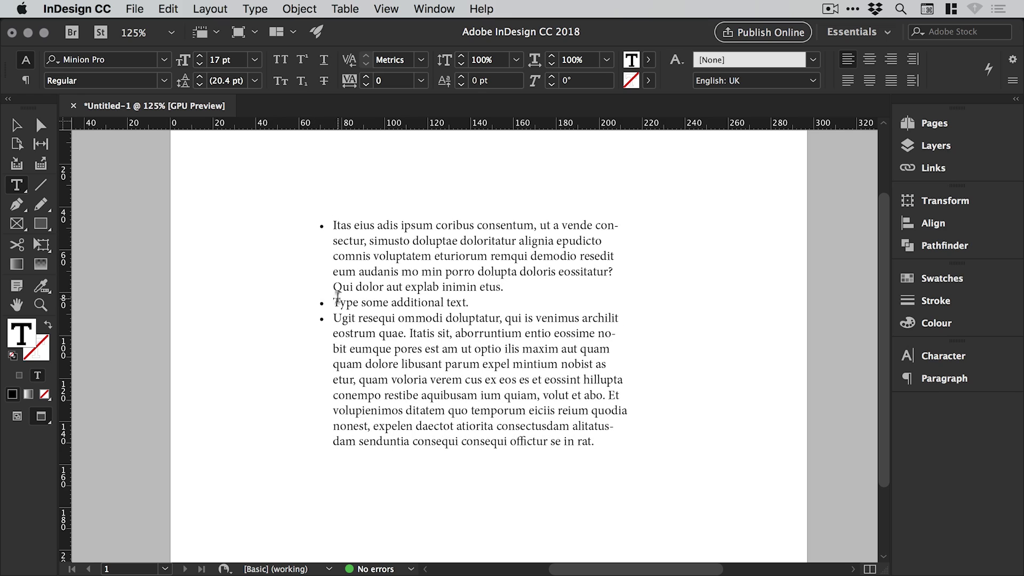
double_click(321, 302)
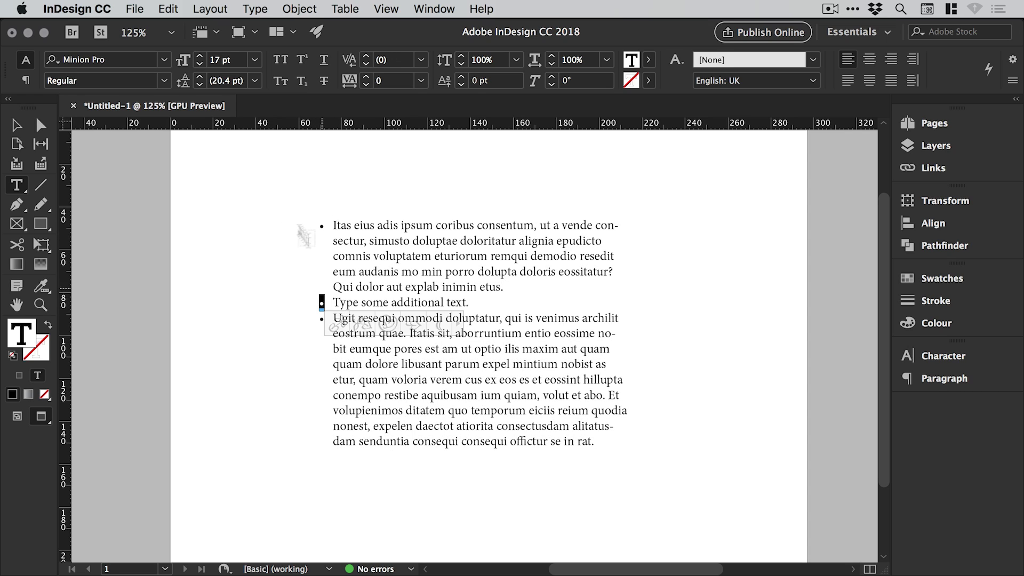
type("26")
left_click(204, 65)
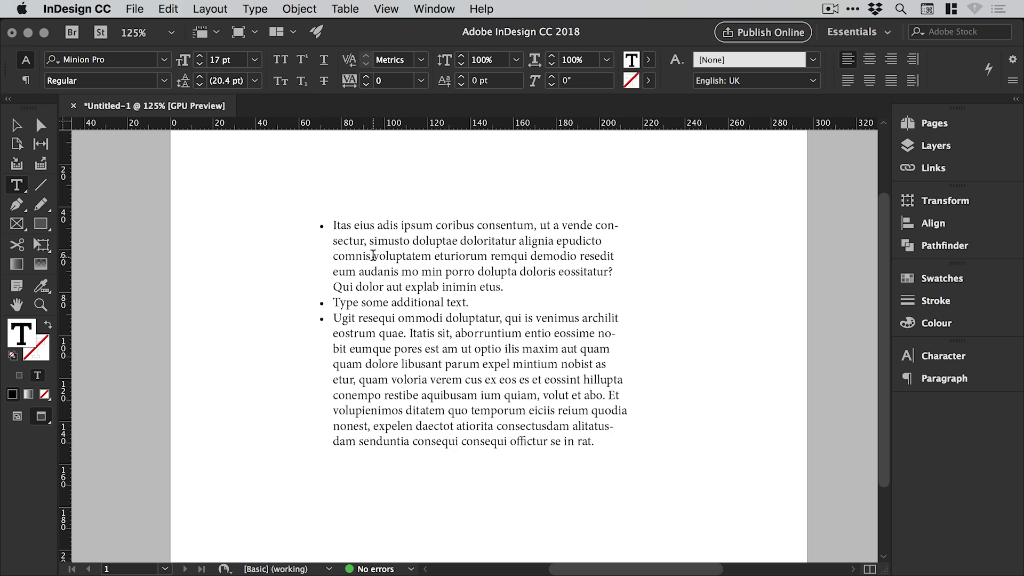
Number the three paragraphs 1–3 with Apply Numbers
key("super+a")
left_click(254, 9)
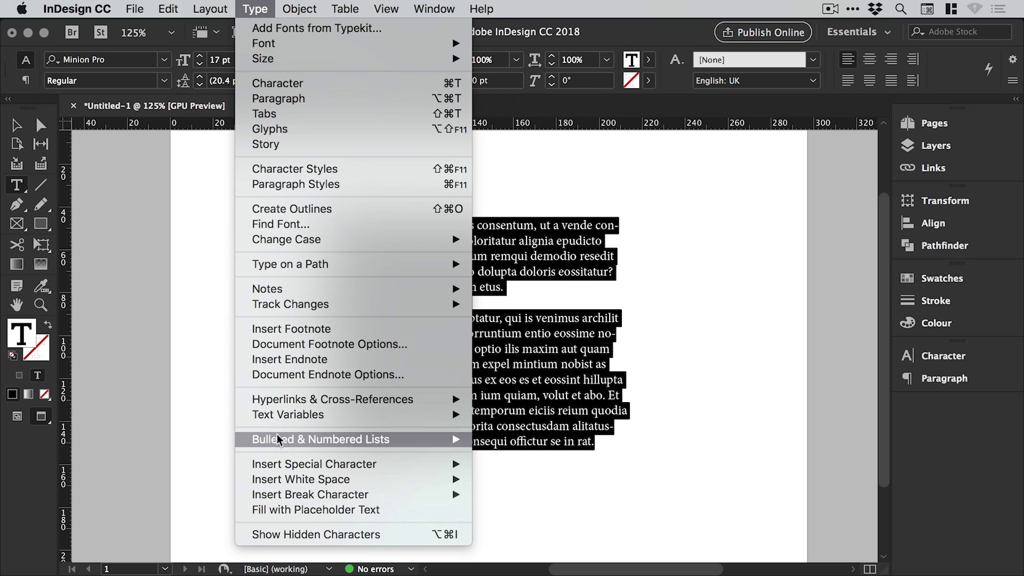
mouse_move(320, 439)
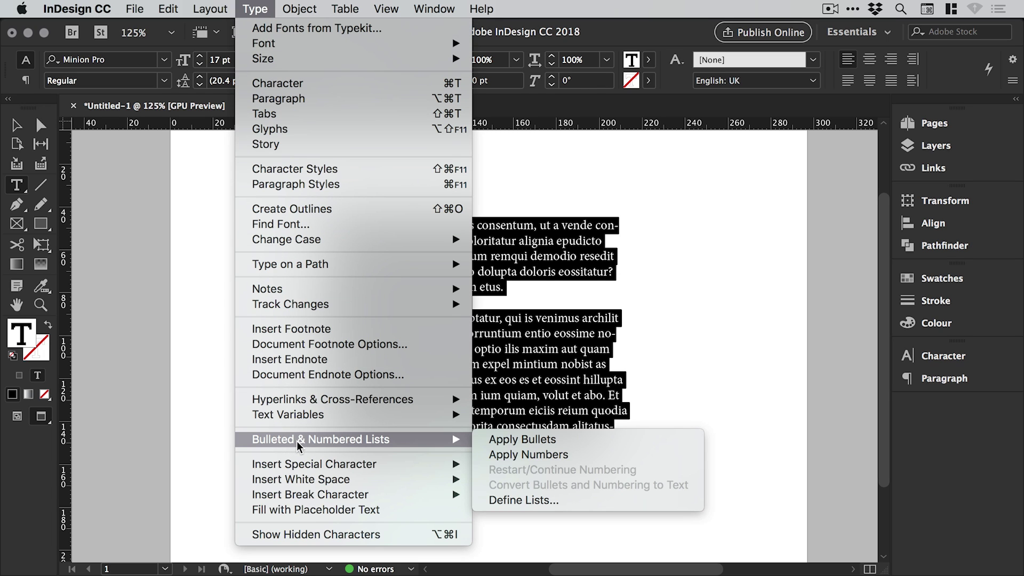
left_click(542, 452)
left_click(418, 350)
Delete the leftover bullet characters before the 'Itas' and 'Type' items
left_click_drag(345, 225, 332, 225)
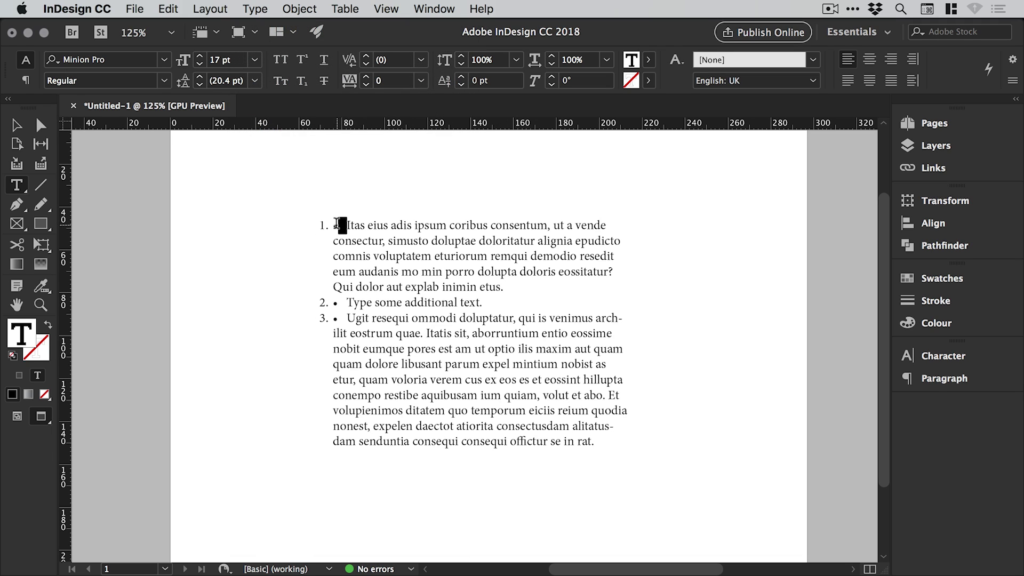
key("BackSpace")
mouse_move(345, 302)
left_mouse_down()
mouse_move(332, 303)
mouse_move(332, 318)
left_mouse_up()
key("BackSpace")
key("BackSpace")
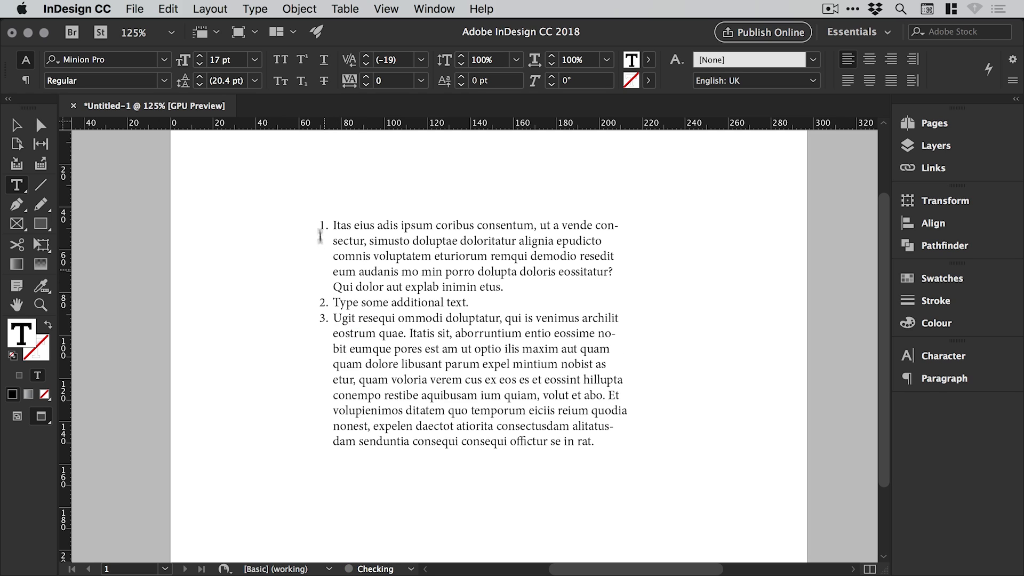
key("super+a")
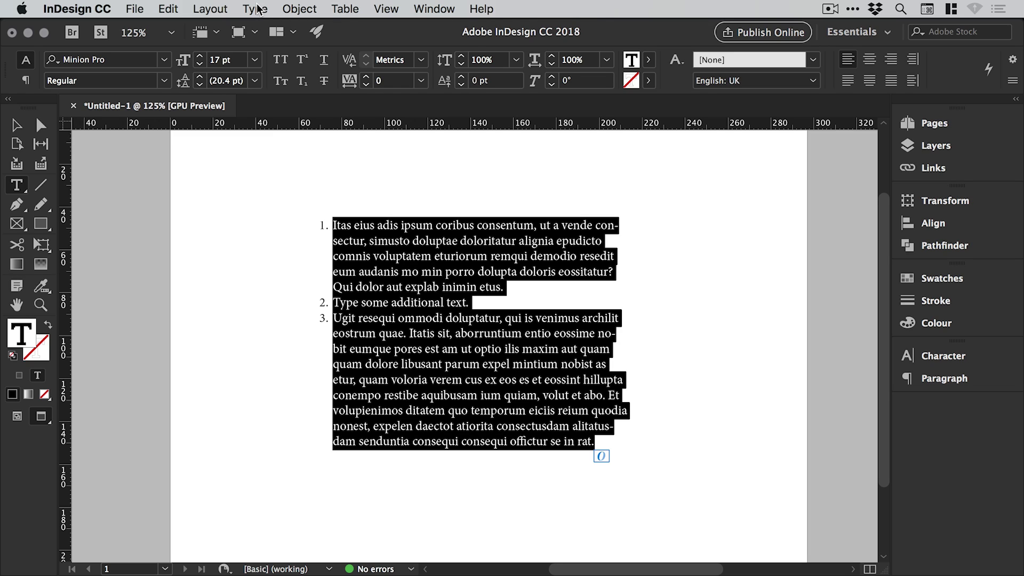
Convert the numbering to text, enlarge the numeral 2, and deselect the frame
left_click(257, 10)
mouse_move(320, 439)
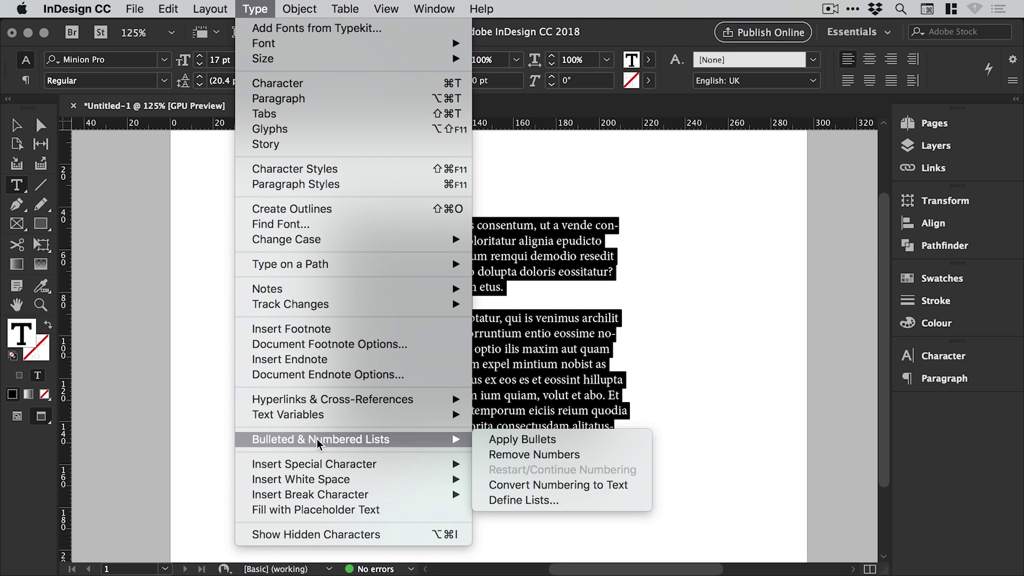
left_click(559, 485)
left_click(319, 298)
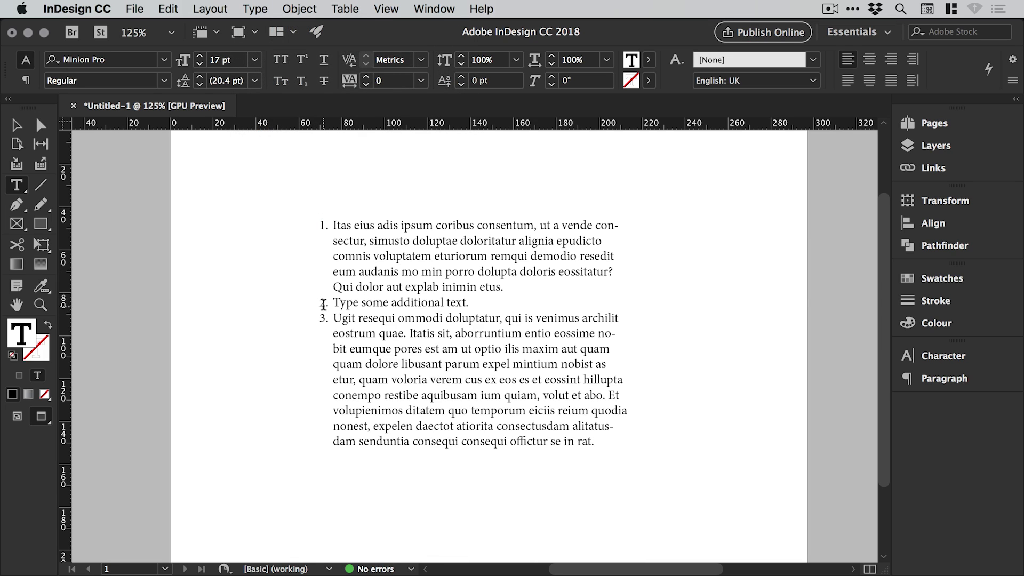
double_click(323, 305)
left_click(200, 54)
left_click(16, 125)
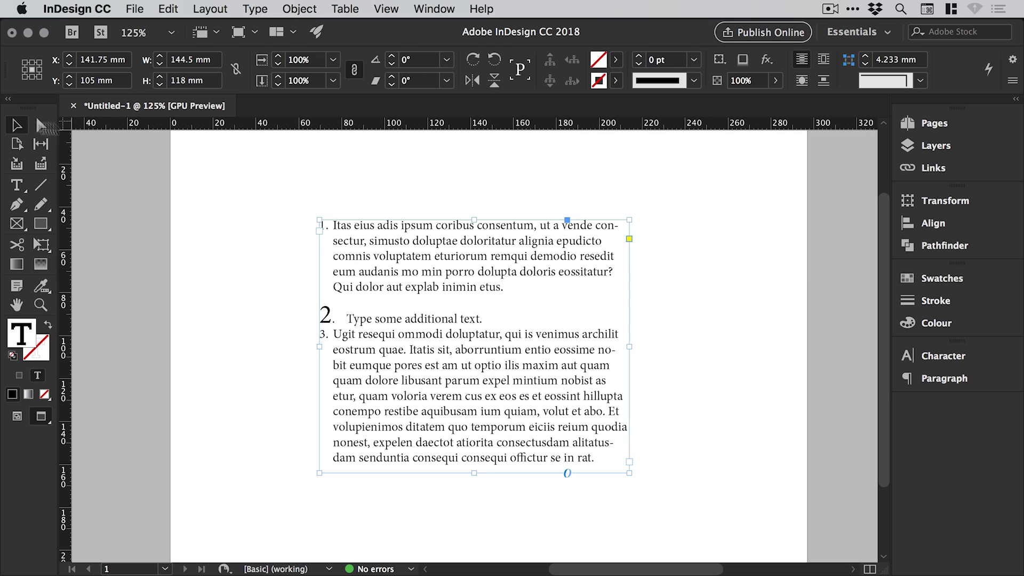
left_click(579, 182)
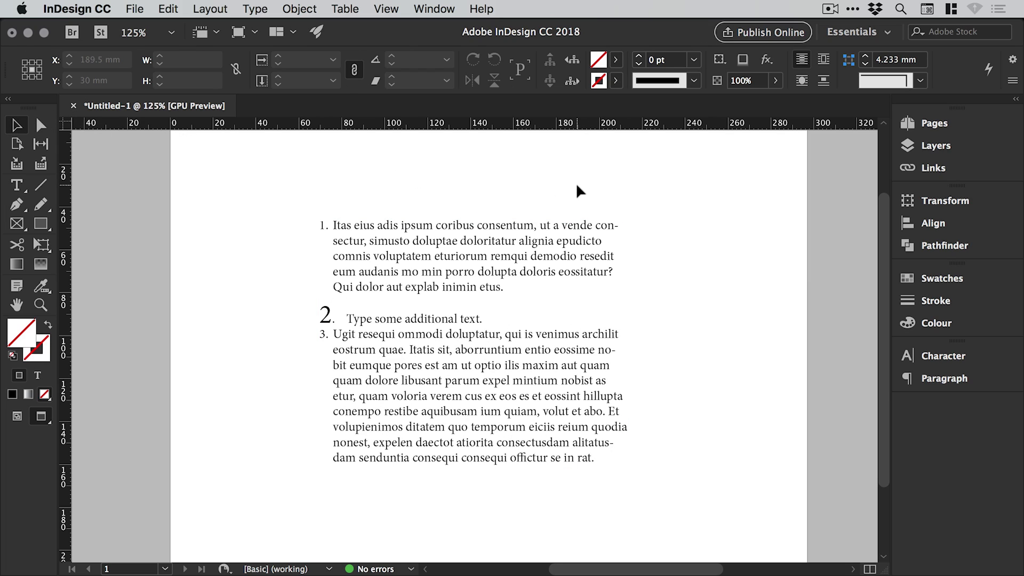